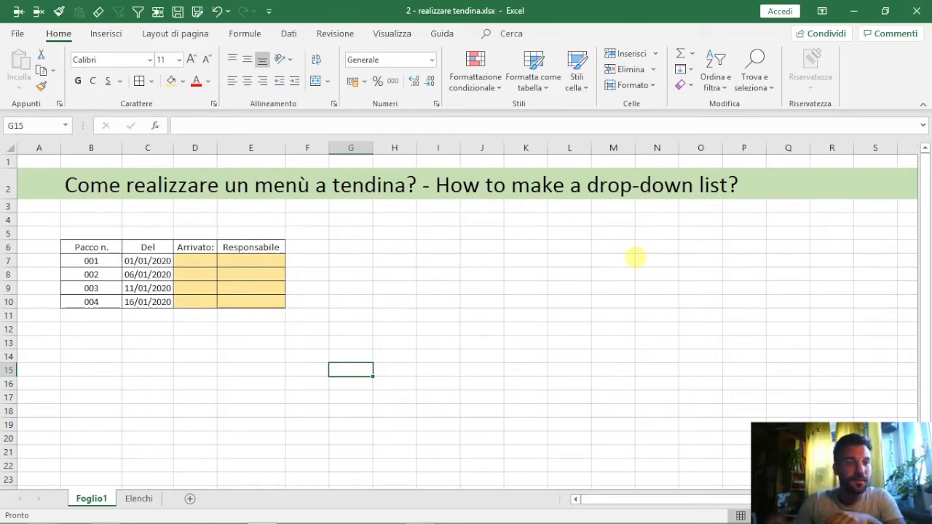
{"action": "left_click", "coordinate": [91, 244]}
{"action": "left_click_drag", "start_coordinate": [91, 245], "coordinate": [265, 300]}
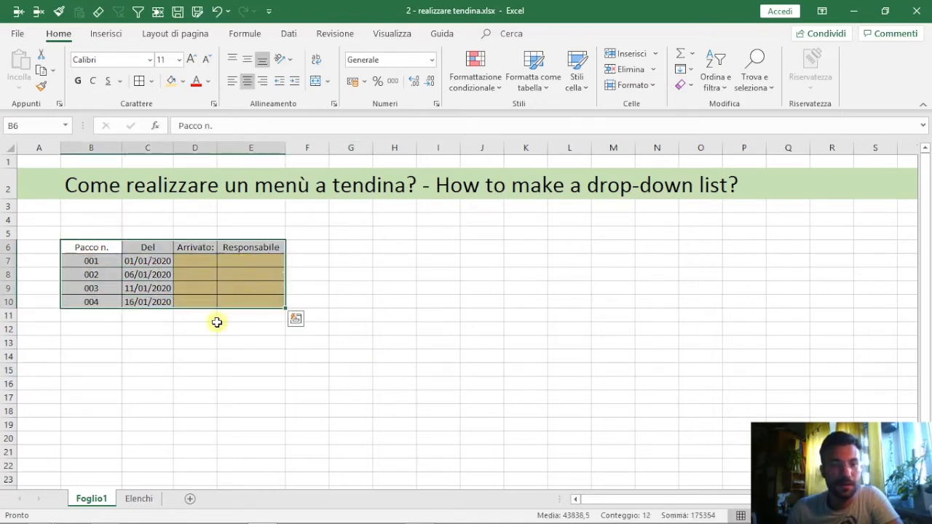
{"action": "left_click", "coordinate": [217, 323]}
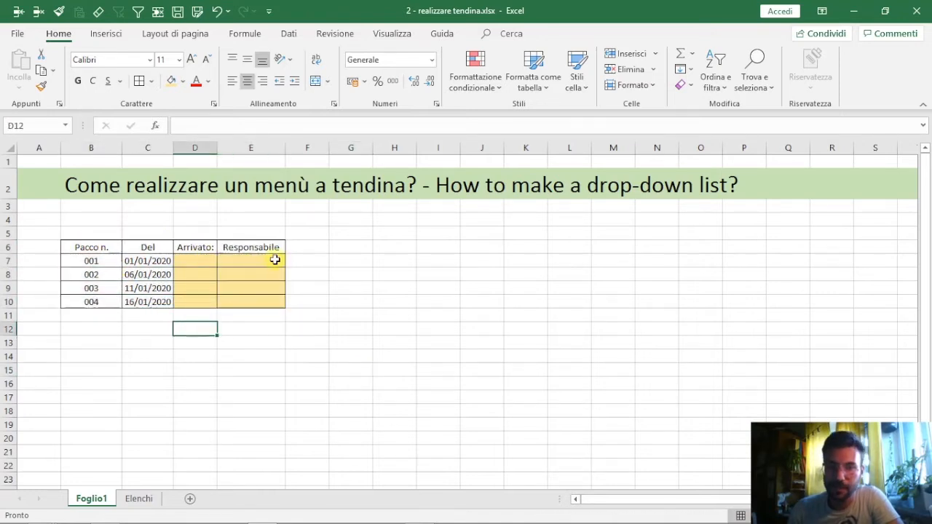
Step: Enter Si, Forse and NO in the Arrivato column for packages 001, 002 and 003
{"action": "left_click", "coordinate": [202, 260]}
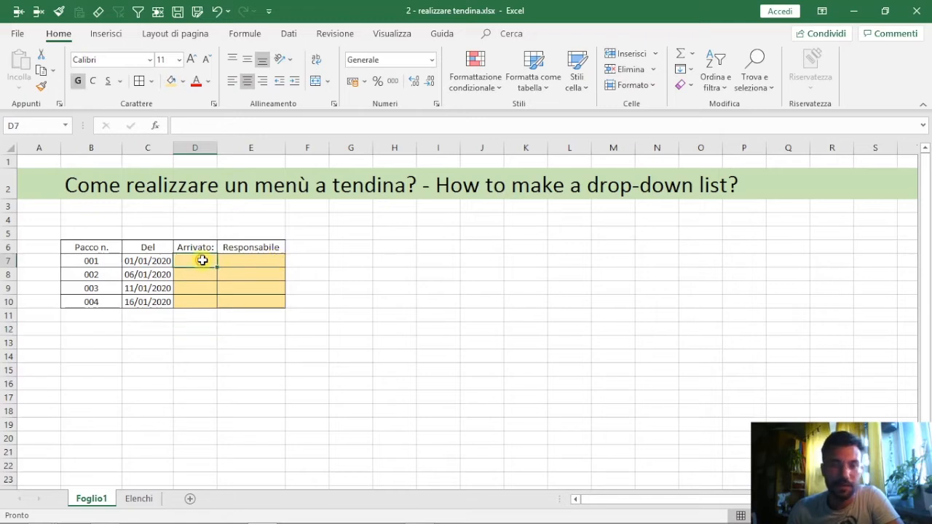
{"action": "type", "text": "Si"}
{"action": "key", "text": "Return"}
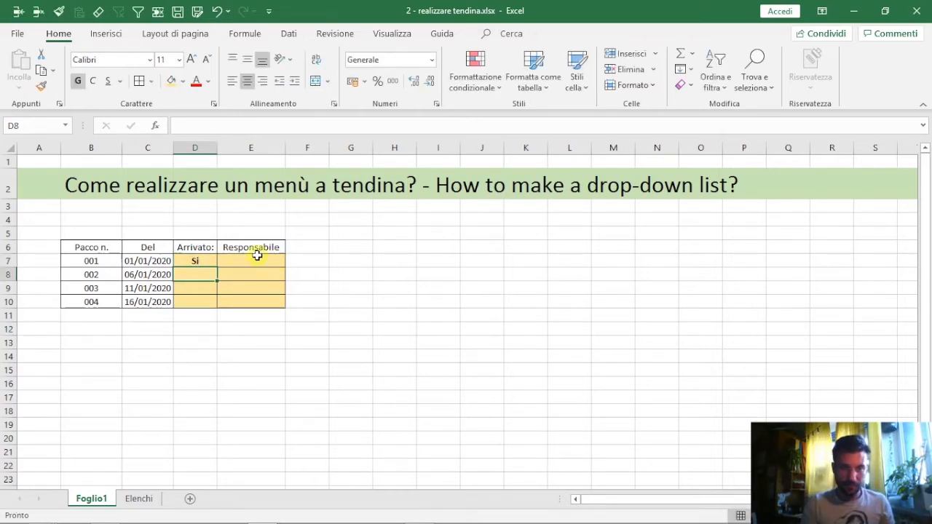
{"action": "type", "text": "Forse"}
{"action": "key", "text": "Return"}
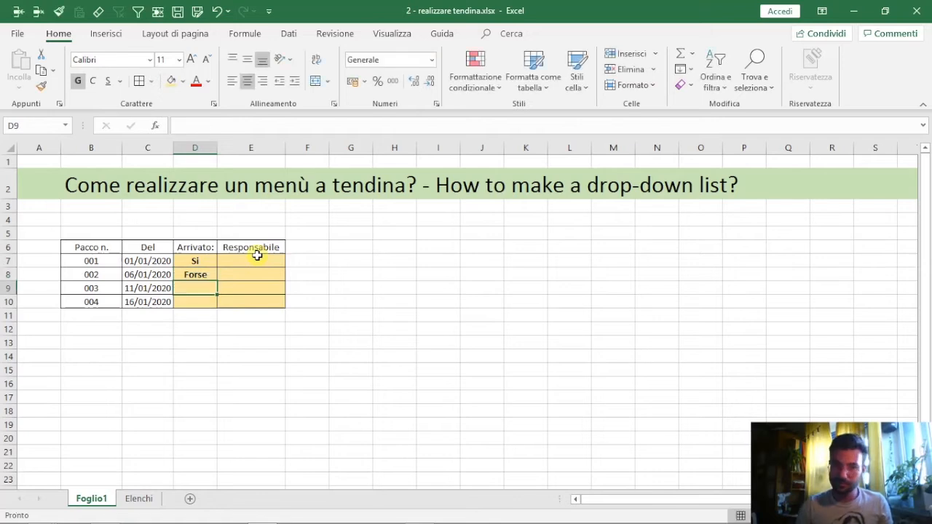
{"action": "type", "text": "NO"}
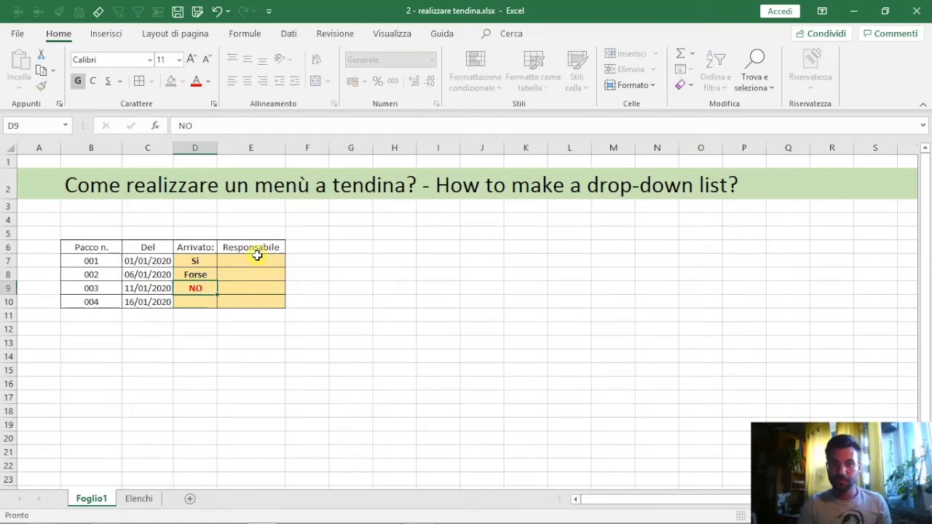
{"action": "key", "text": "Return"}
Step: Clear the three trial entries from the Arrivato column, cells D7:D9
{"action": "key", "text": "Up"}
{"action": "key", "text": "Up"}
{"action": "key", "text": "Up"}
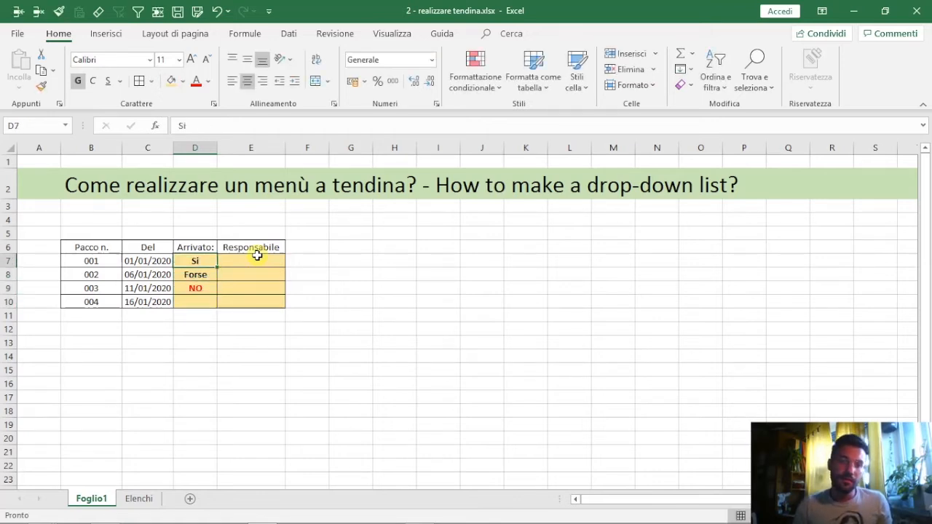
{"action": "key", "text": "shift+Down"}
{"action": "key", "text": "shift+Down"}
{"action": "key", "text": "Delete"}
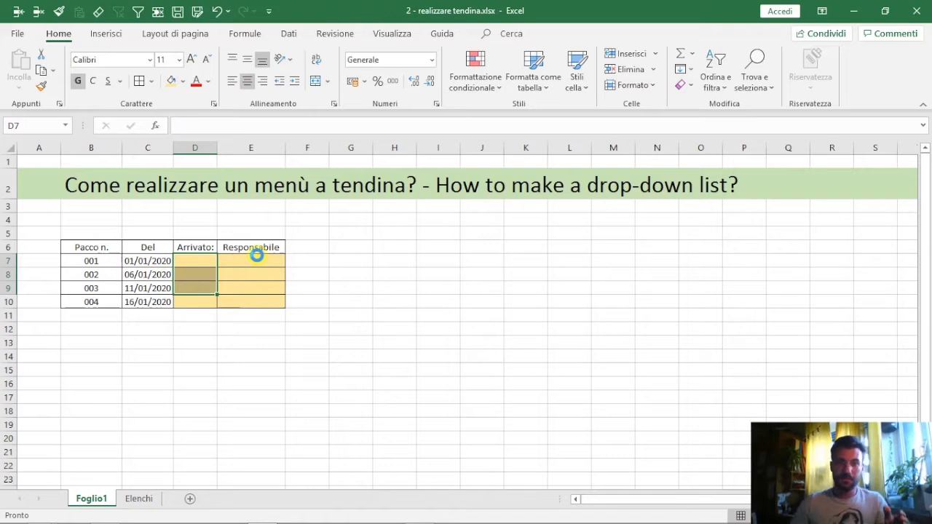
Step: Add data validation to the Arrivato cells D7:D10, allowing a list (Elenco) with the source SI;NO
{"action": "left_click", "coordinate": [197, 262]}
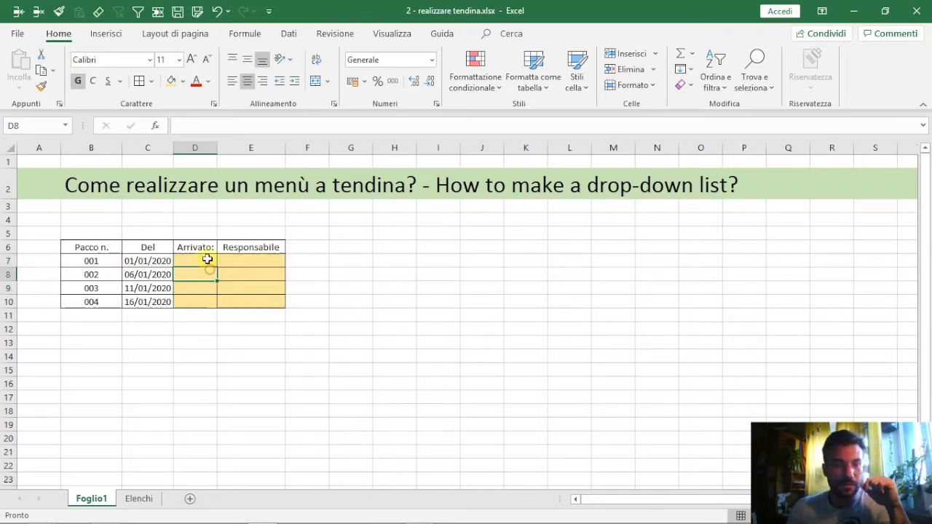
{"action": "left_click_drag", "start_coordinate": [203, 264], "coordinate": [205, 302]}
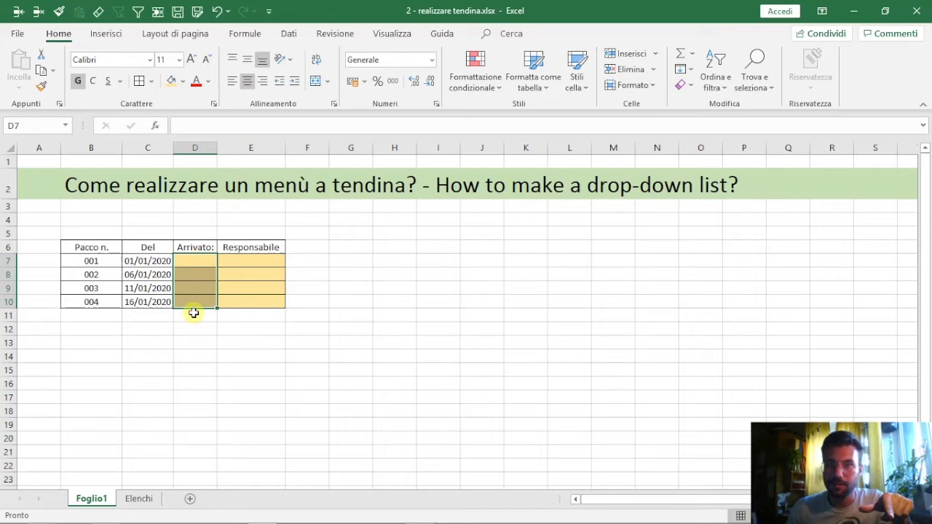
{"action": "left_click", "coordinate": [289, 34]}
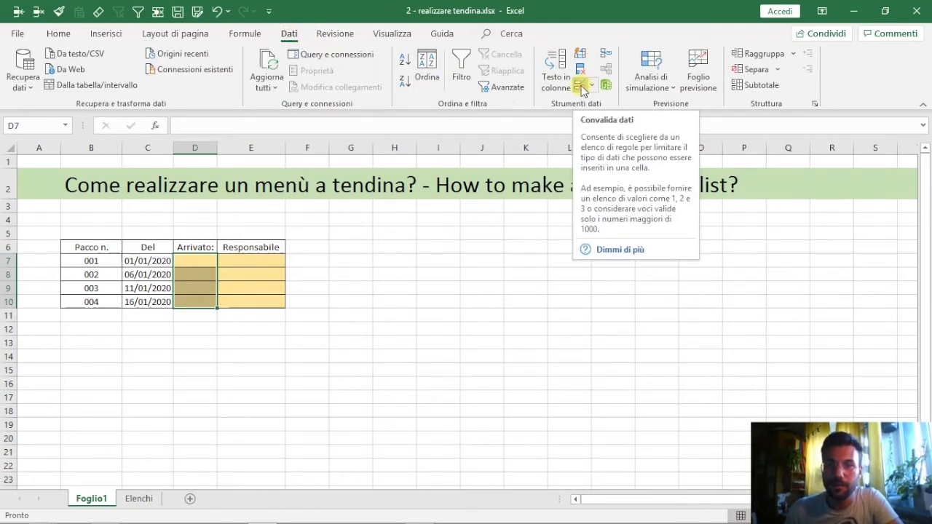
{"action": "left_click", "coordinate": [580, 86]}
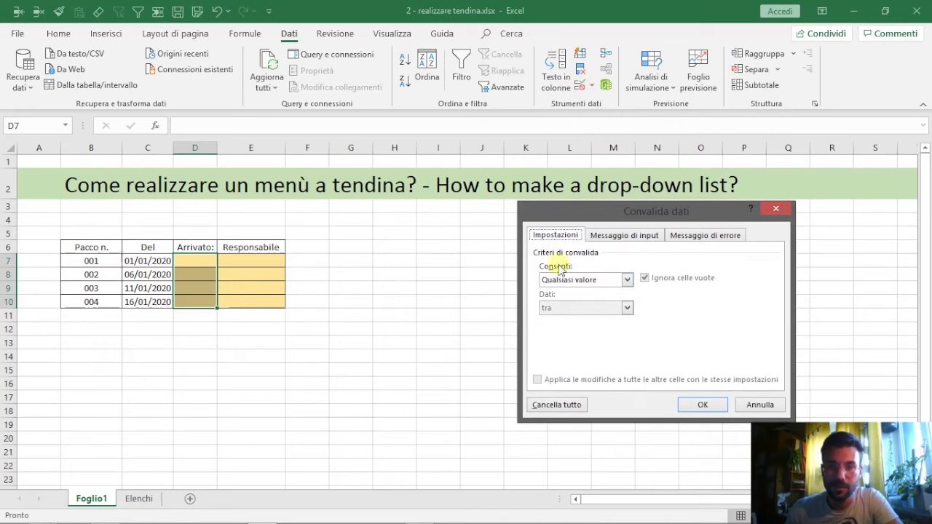
{"action": "left_click", "coordinate": [626, 280]}
{"action": "left_click", "coordinate": [555, 319]}
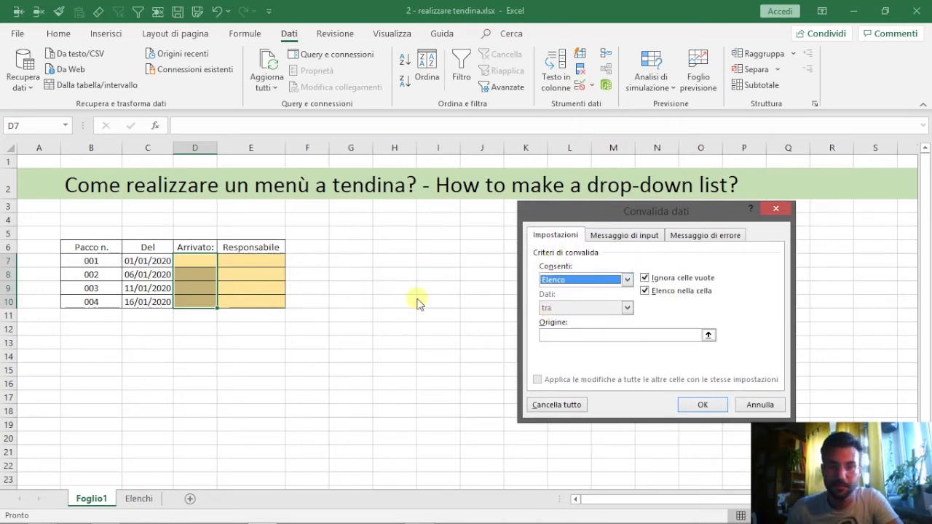
{"action": "left_click", "coordinate": [563, 336]}
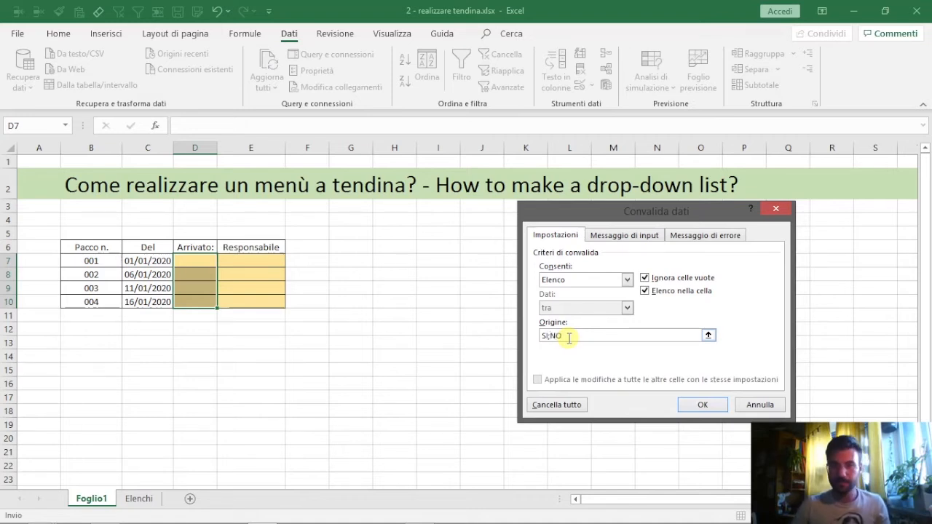
{"action": "left_click", "coordinate": [700, 405]}
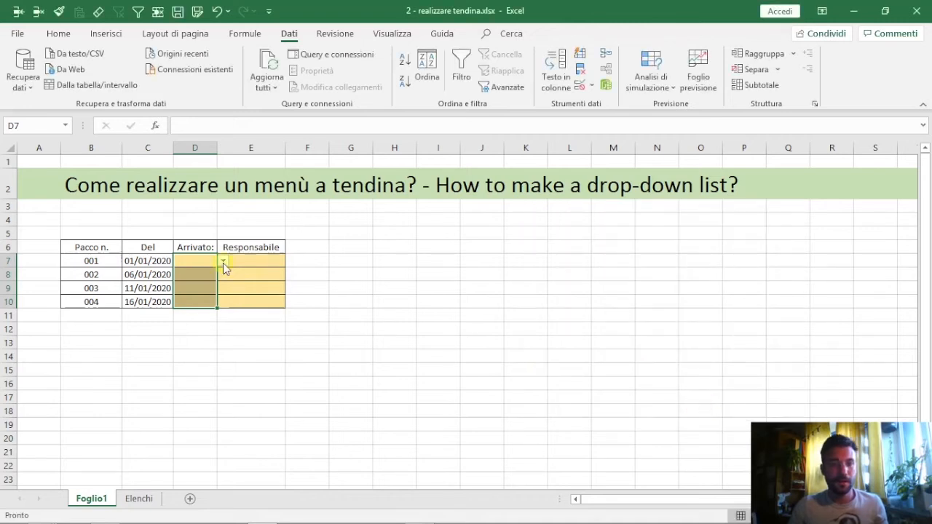
Step: Try the drop-down list in the Arrivato column by choosing SI for package 001
{"action": "left_click", "coordinate": [186, 264]}
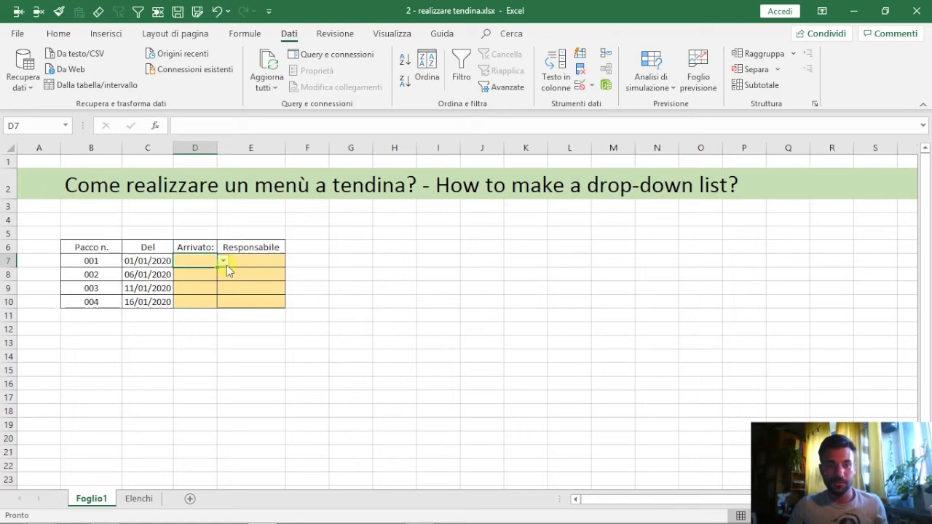
{"action": "left_click", "coordinate": [194, 275]}
{"action": "left_click", "coordinate": [194, 291]}
{"action": "left_click", "coordinate": [194, 321]}
{"action": "left_click", "coordinate": [188, 262]}
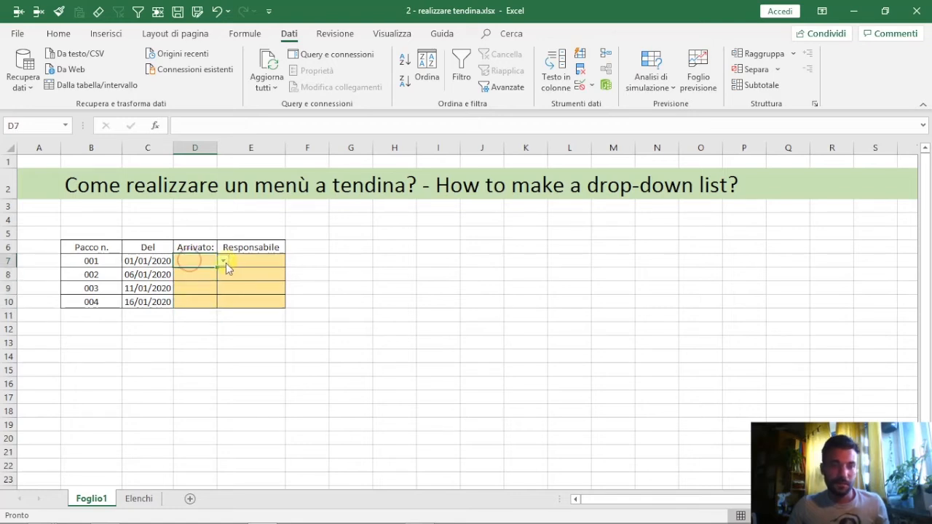
{"action": "left_click", "coordinate": [223, 261]}
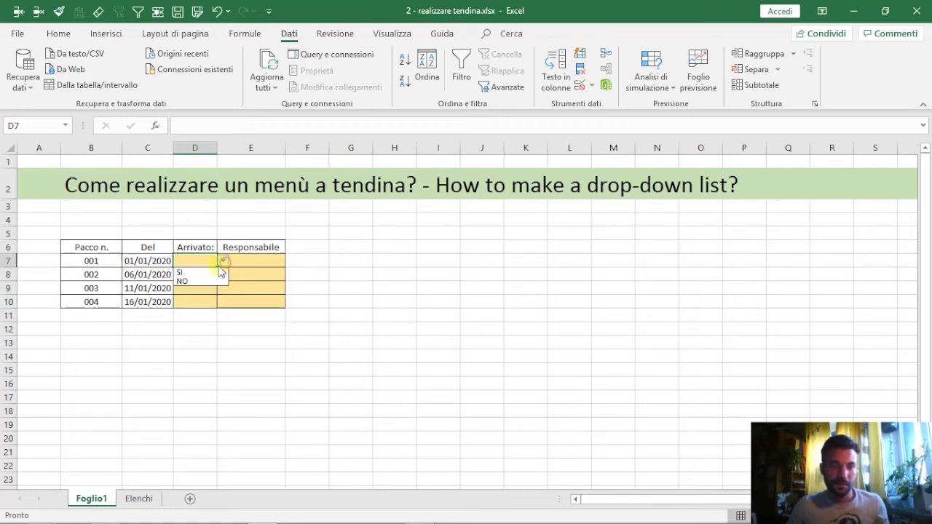
{"action": "left_click", "coordinate": [182, 272]}
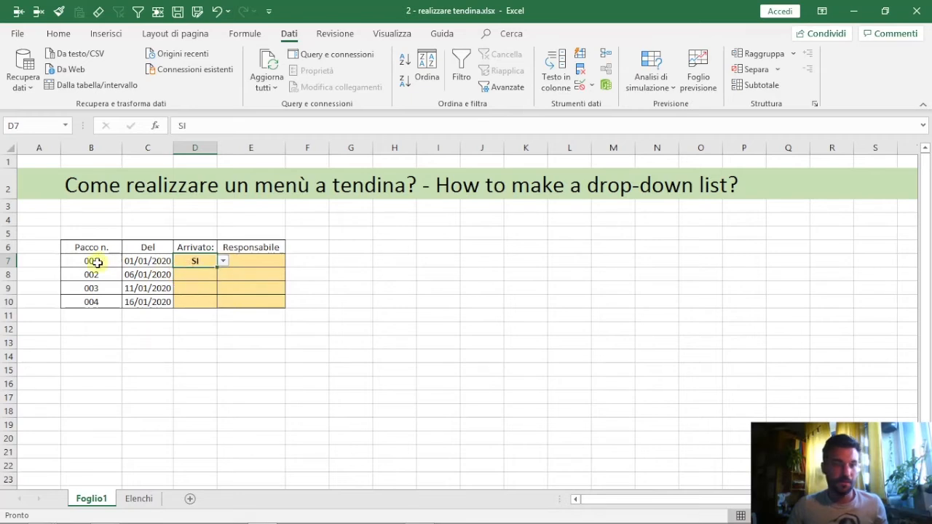
Step: Choose NO for package 002 and SI for packages 003 and 004 from the Arrivato drop-down lists
{"action": "left_click", "coordinate": [184, 274]}
{"action": "left_click", "coordinate": [222, 275]}
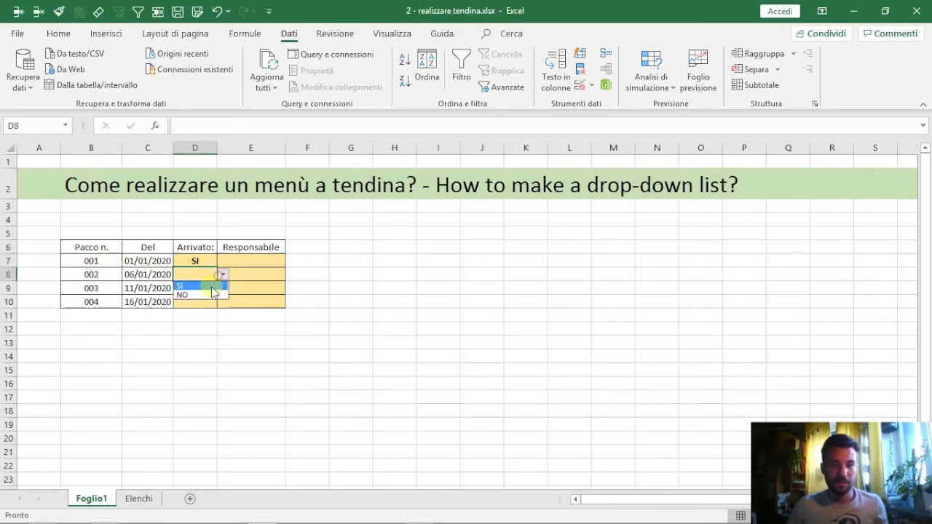
{"action": "left_click", "coordinate": [195, 295]}
{"action": "left_click", "coordinate": [195, 289]}
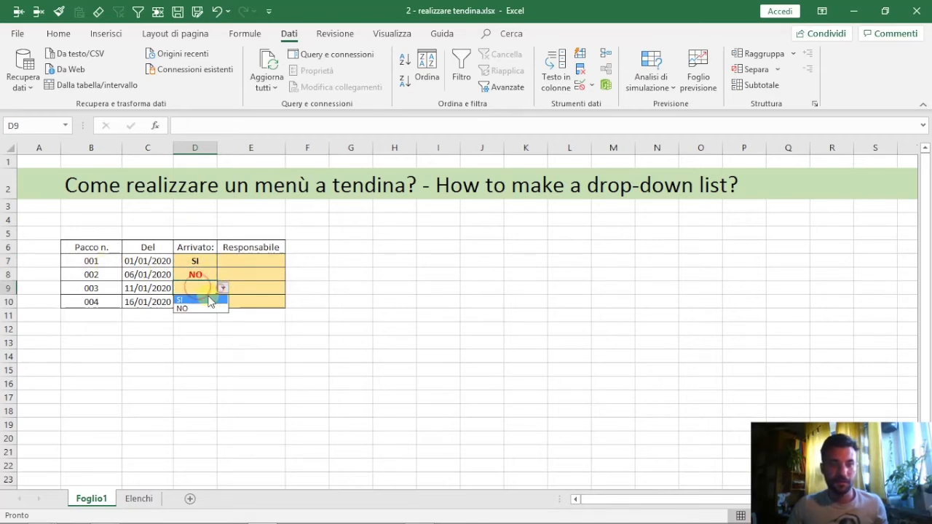
{"action": "left_click", "coordinate": [198, 301]}
{"action": "left_click", "coordinate": [201, 301]}
{"action": "left_click", "coordinate": [222, 301]}
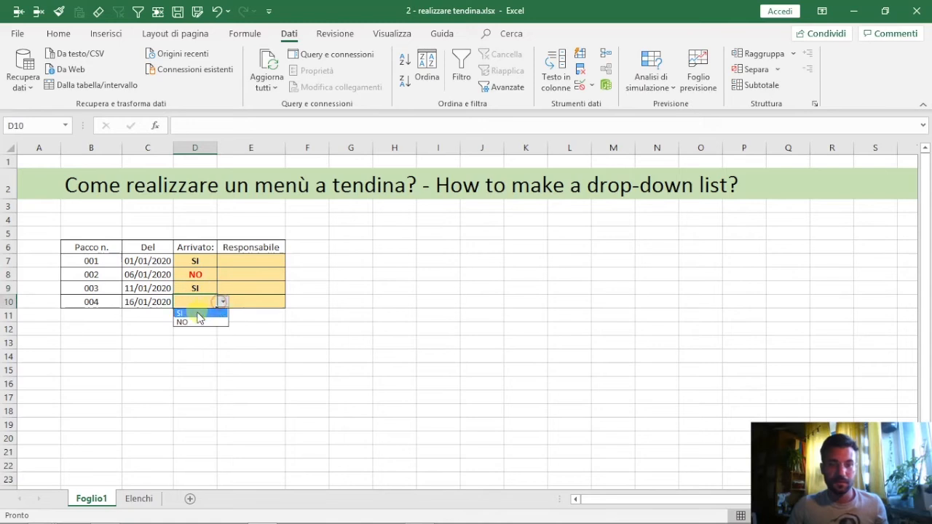
{"action": "left_click", "coordinate": [198, 314]}
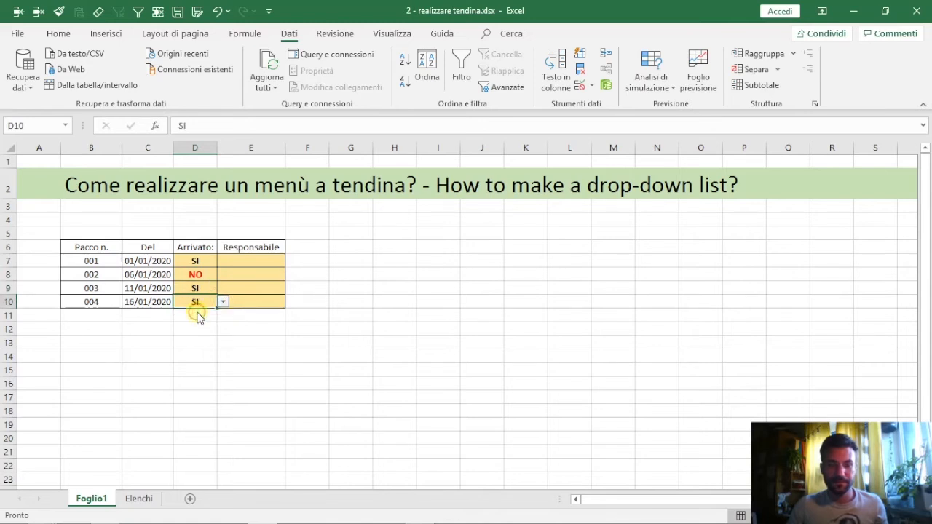
Step: Change the Arrivato value of package 001 to NO using its drop-down list
{"action": "left_click", "coordinate": [199, 262]}
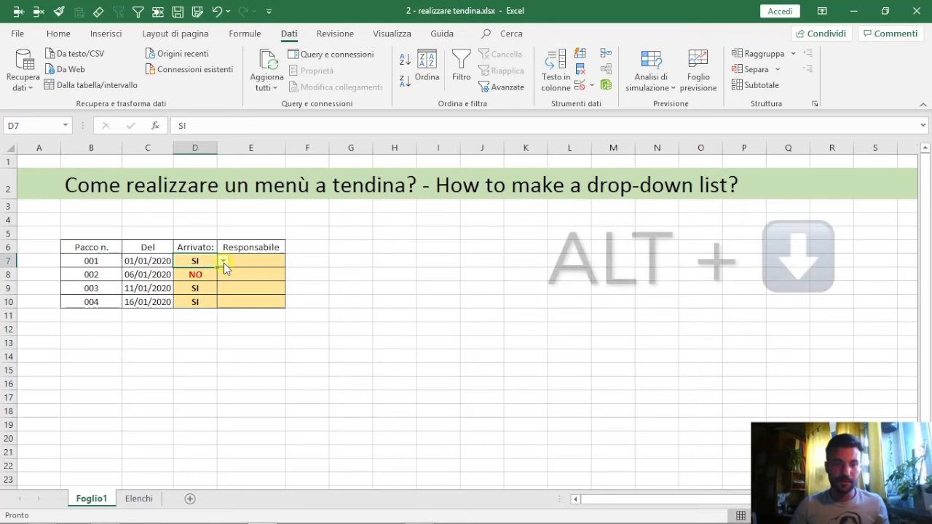
{"action": "key", "text": "alt+Down"}
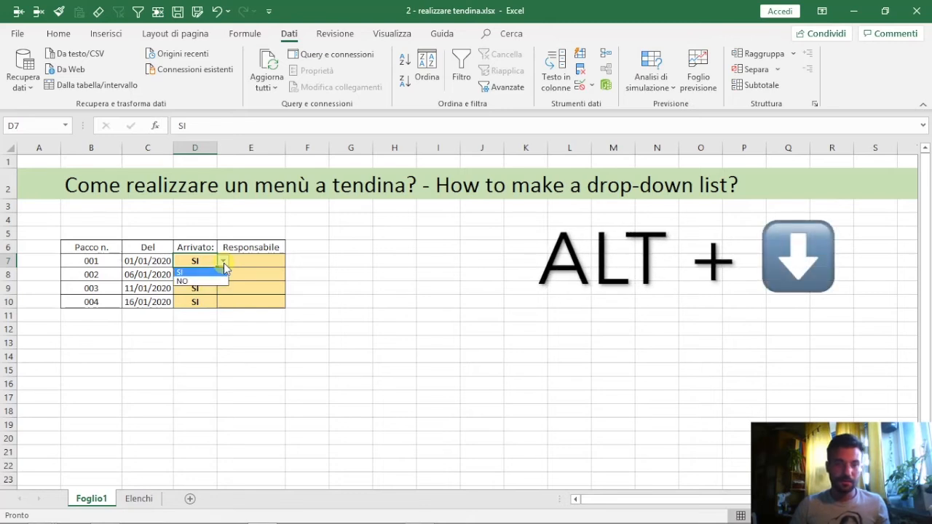
{"action": "key", "text": "Down"}
{"action": "key", "text": "Up"}
{"action": "key", "text": "Down"}
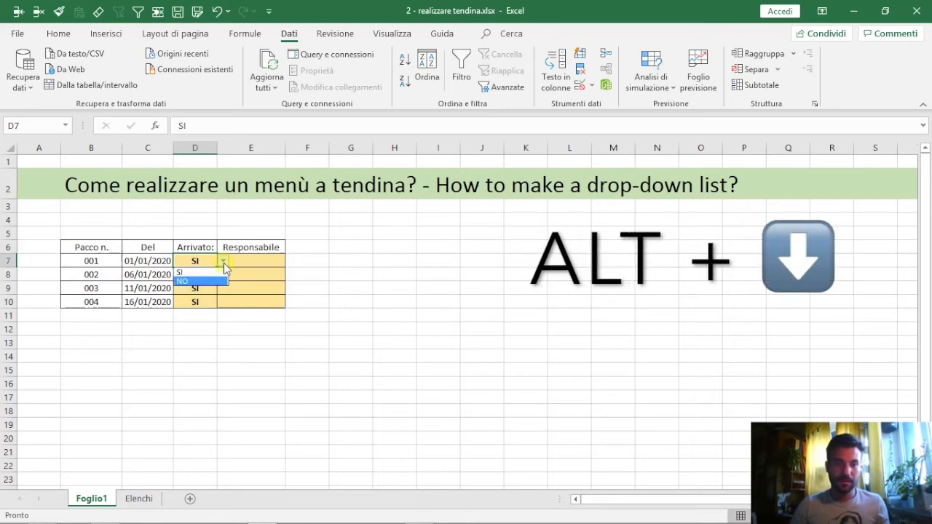
{"action": "key", "text": "Up"}
{"action": "key", "text": "Down"}
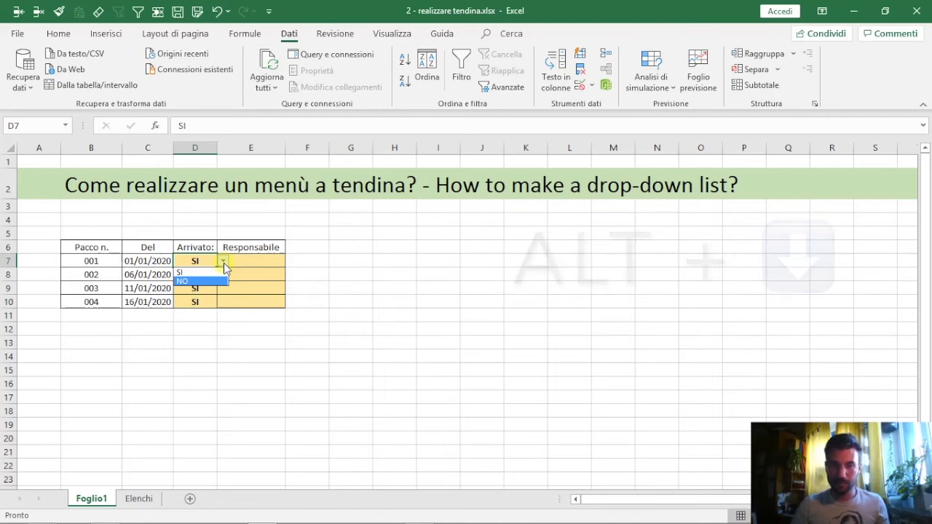
{"action": "key", "text": "Return"}
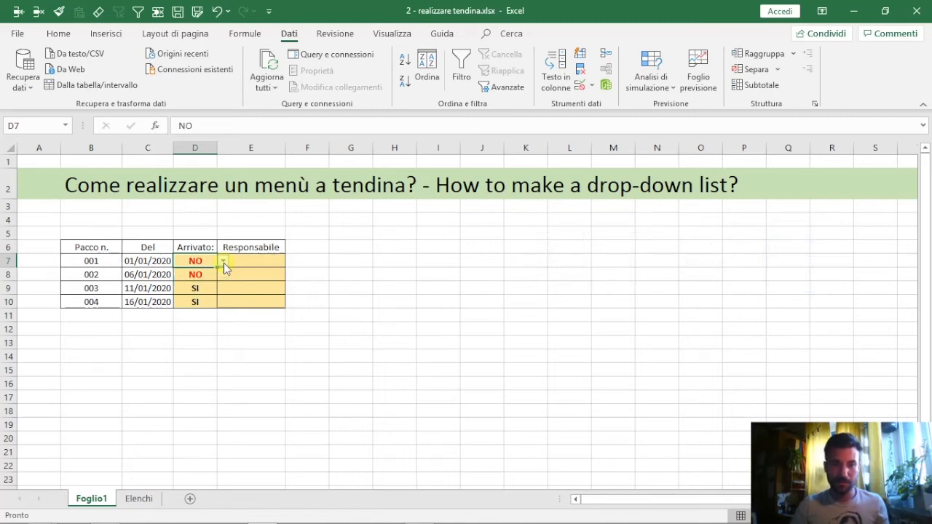
Step: Examine the Arrivato and Responsabili lists on the Elenchi sheet
{"action": "key", "text": "Right"}
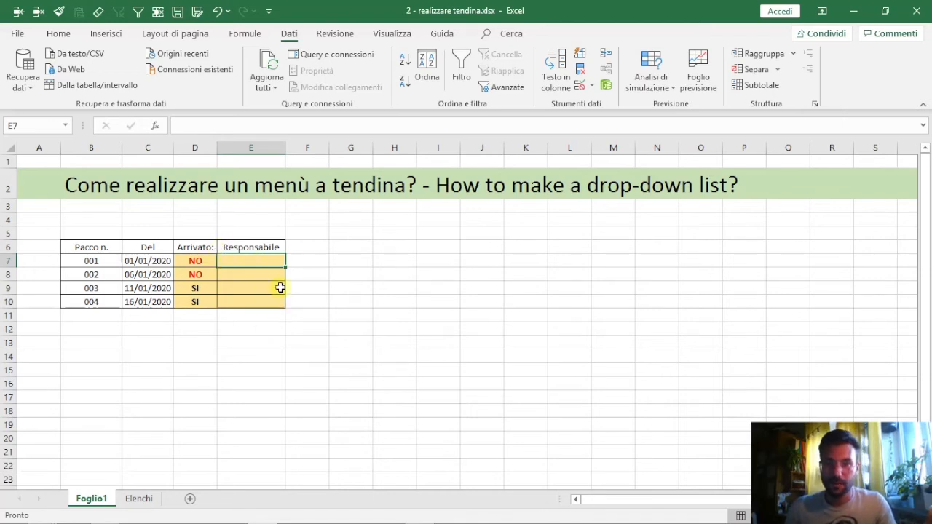
{"action": "left_click", "coordinate": [288, 263]}
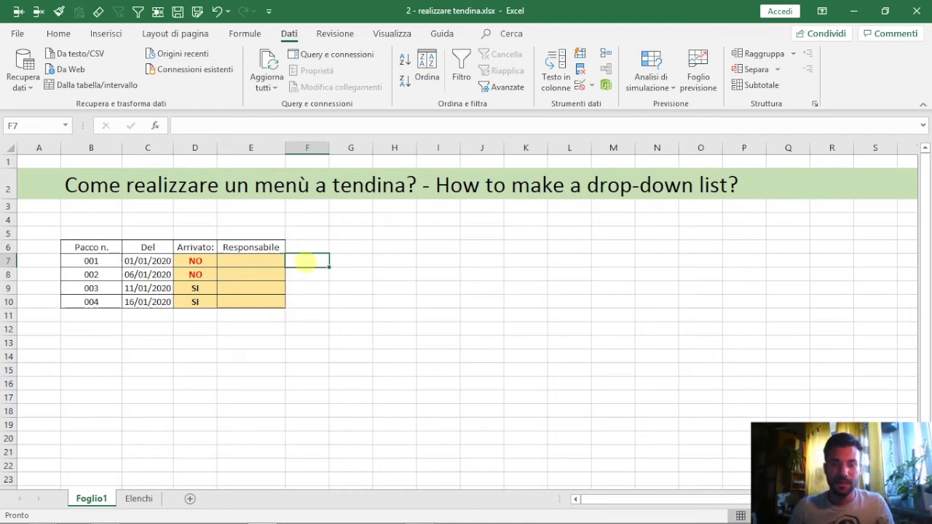
{"action": "left_click", "coordinate": [139, 499]}
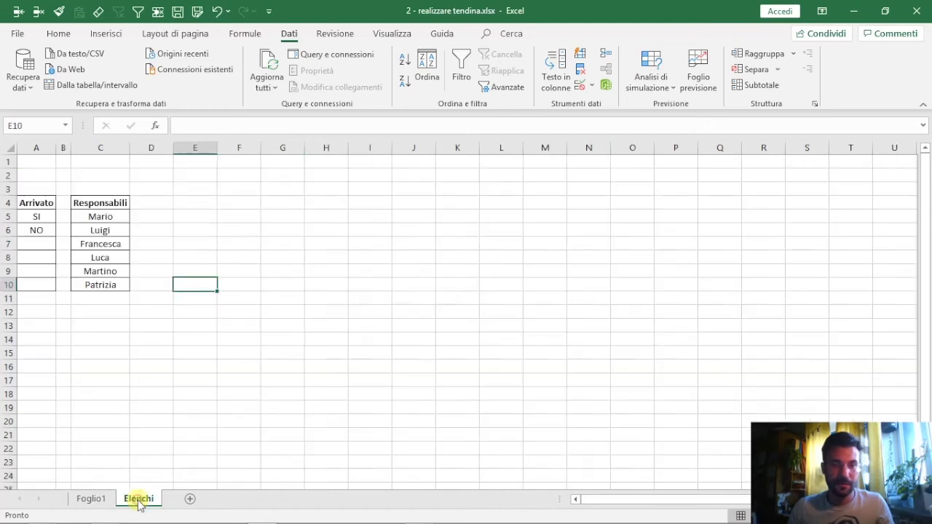
{"action": "left_click", "coordinate": [45, 217]}
{"action": "left_click_drag", "start_coordinate": [45, 216], "coordinate": [46, 230]}
{"action": "left_click_drag", "start_coordinate": [99, 216], "coordinate": [110, 287]}
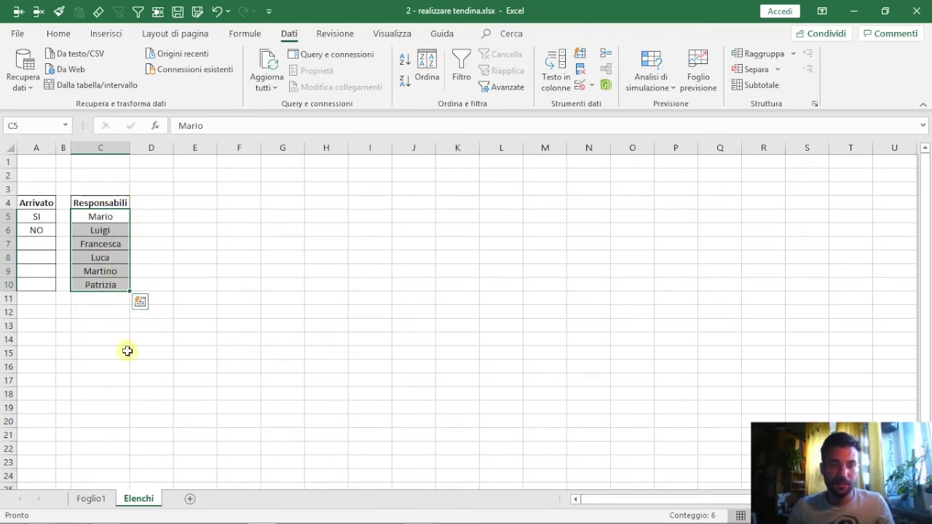
{"action": "left_click", "coordinate": [97, 204]}
{"action": "left_click_drag", "start_coordinate": [99, 217], "coordinate": [109, 286]}
Step: Start a data validation rule for the Responsabile cells E7:E10 on Foglio1, allowing values from an Elenco
{"action": "left_click", "coordinate": [91, 499]}
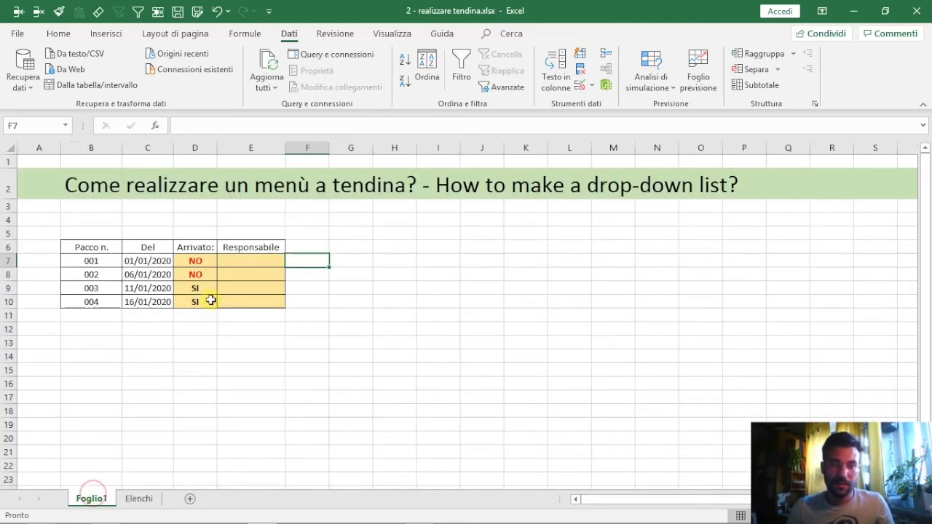
{"action": "left_click_drag", "start_coordinate": [234, 260], "coordinate": [237, 295]}
{"action": "left_click", "coordinate": [579, 73]}
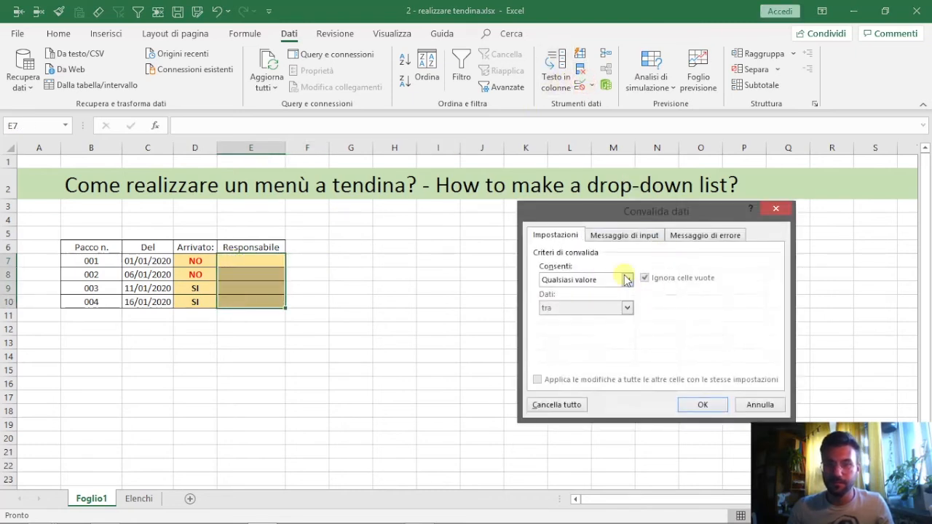
{"action": "left_click", "coordinate": [626, 281]}
{"action": "left_click", "coordinate": [572, 320]}
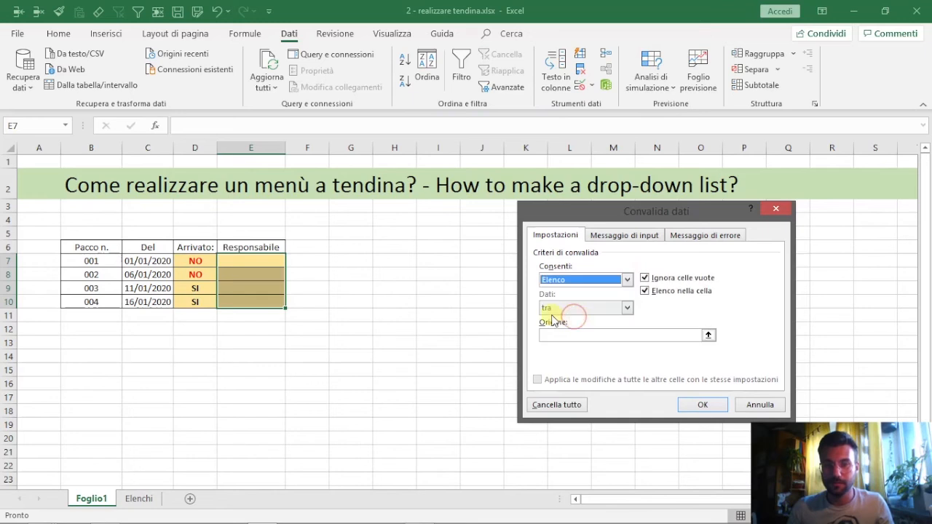
Step: Set the validation source to the Responsabili names in Elenchi C5:C10 and apply the rule
{"action": "left_click", "coordinate": [708, 336]}
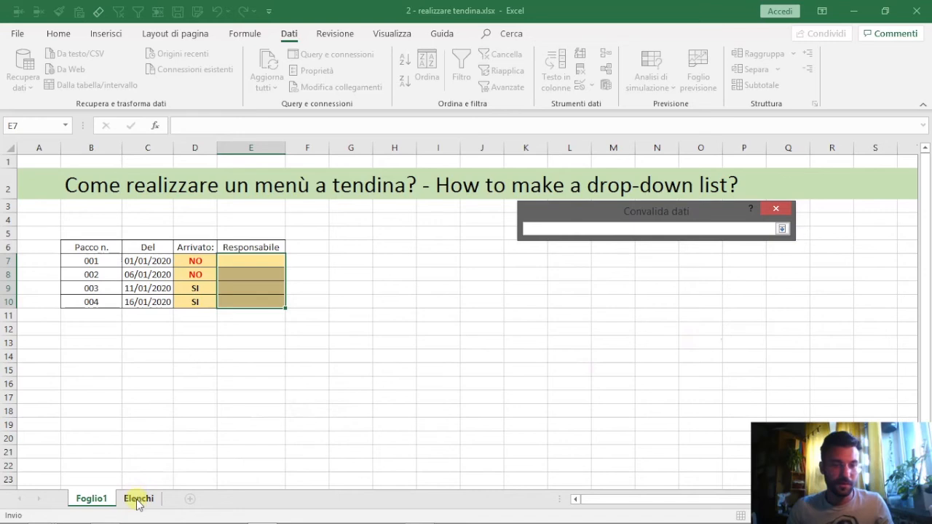
{"action": "left_click", "coordinate": [138, 501]}
{"action": "left_click", "coordinate": [98, 217]}
{"action": "left_click_drag", "start_coordinate": [98, 217], "coordinate": [104, 282]}
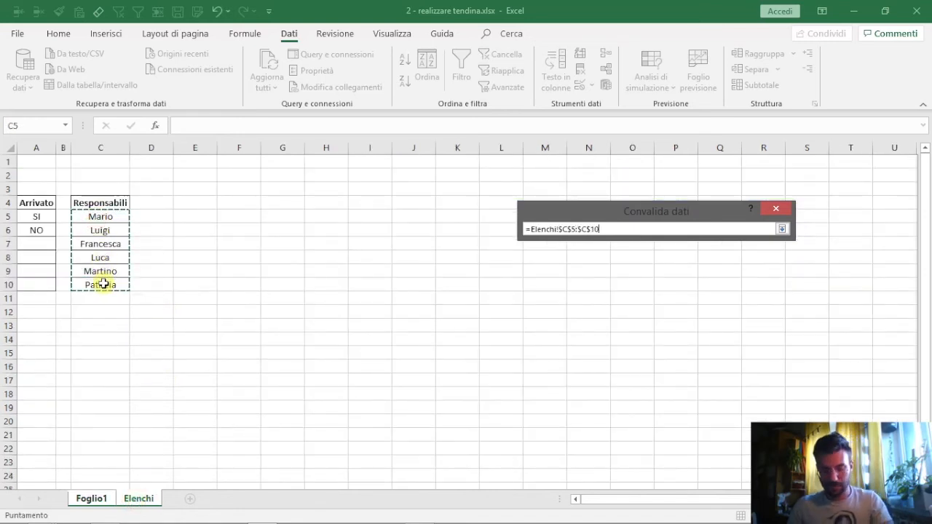
{"action": "key", "text": "Return"}
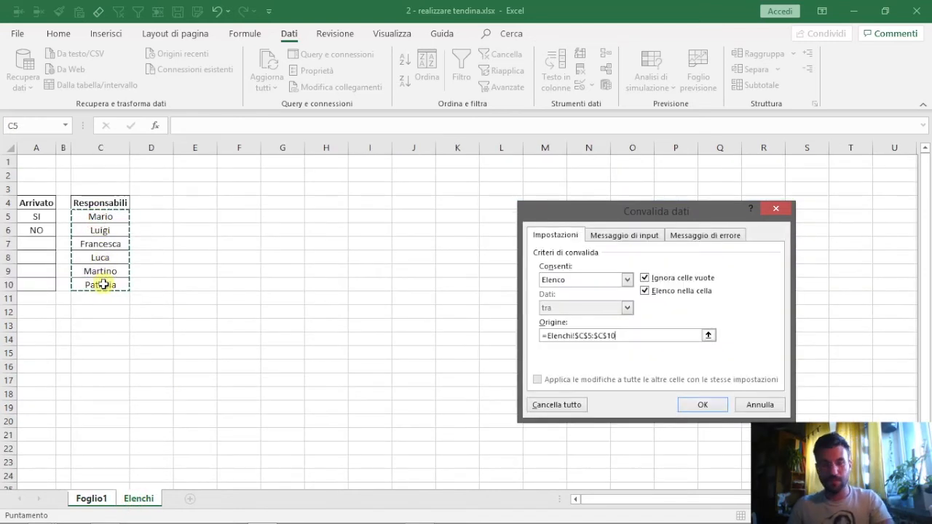
{"action": "left_click", "coordinate": [710, 412]}
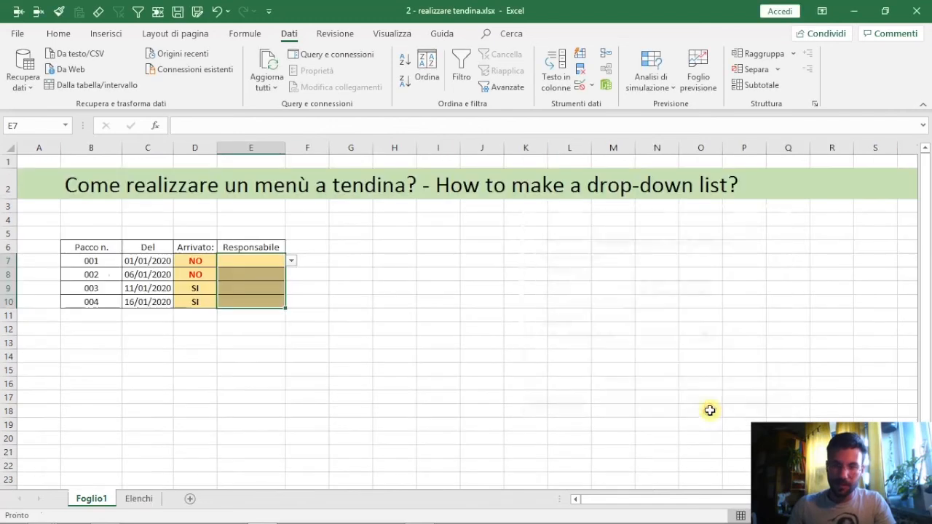
Step: Check the choices in the Responsabile drop-down list of package 001 without picking one
{"action": "left_click", "coordinate": [241, 260]}
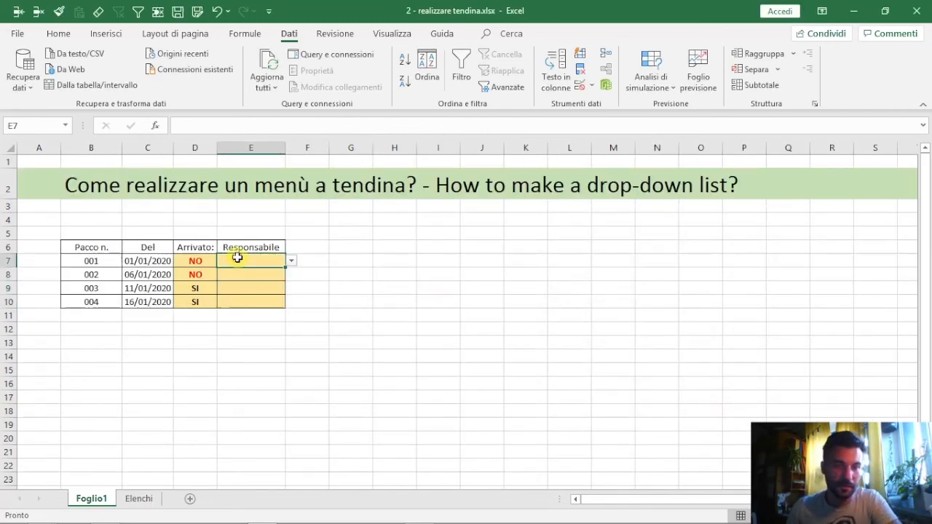
{"action": "left_click", "coordinate": [292, 262]}
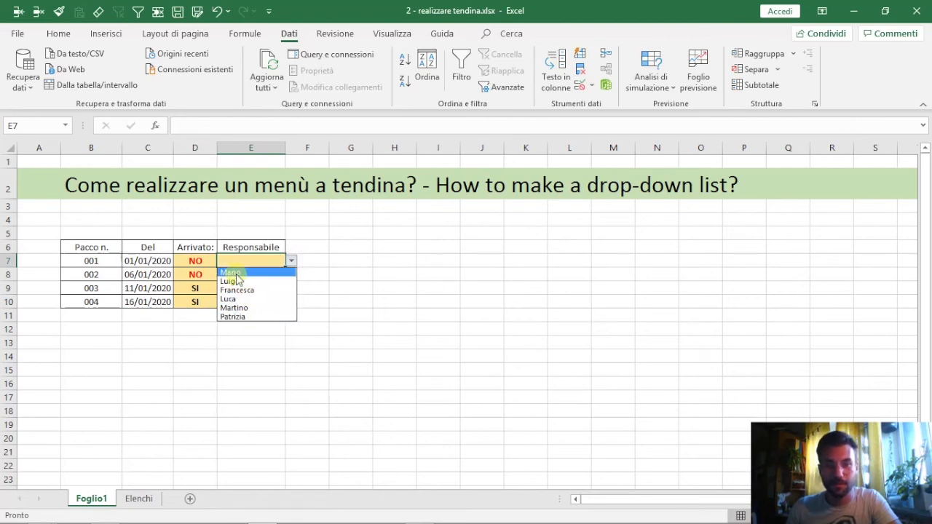
{"action": "left_click", "coordinate": [324, 297]}
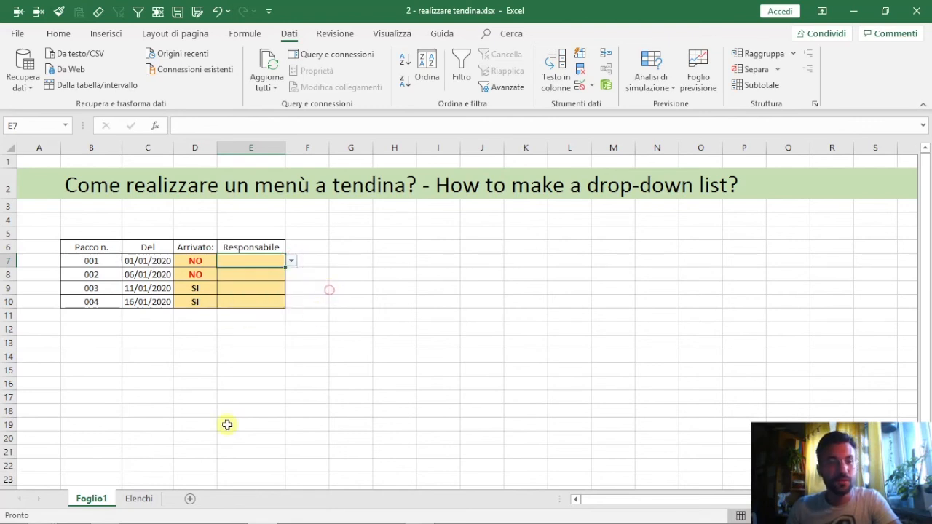
Step: Replace the name in cell C9 of the Responsabili list on the Elenchi sheet with a different first name
{"action": "left_click", "coordinate": [139, 498]}
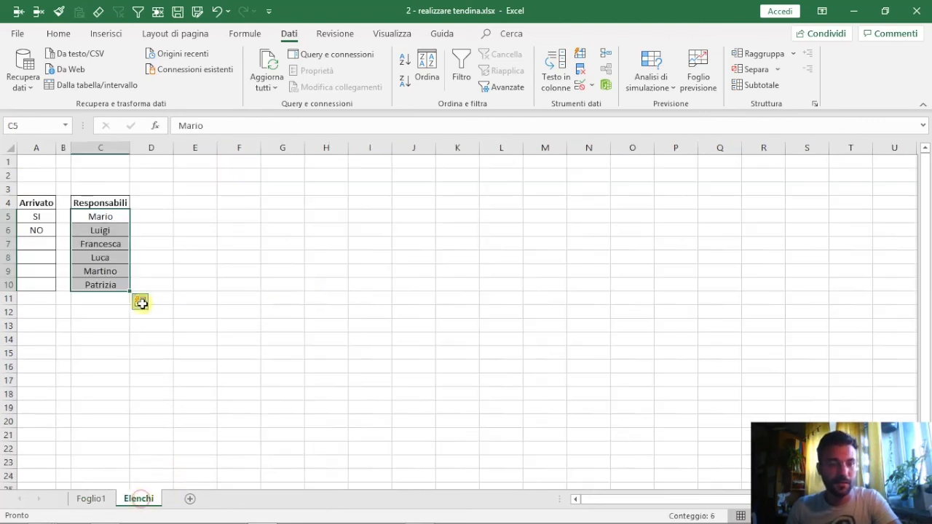
{"action": "left_click", "coordinate": [104, 271]}
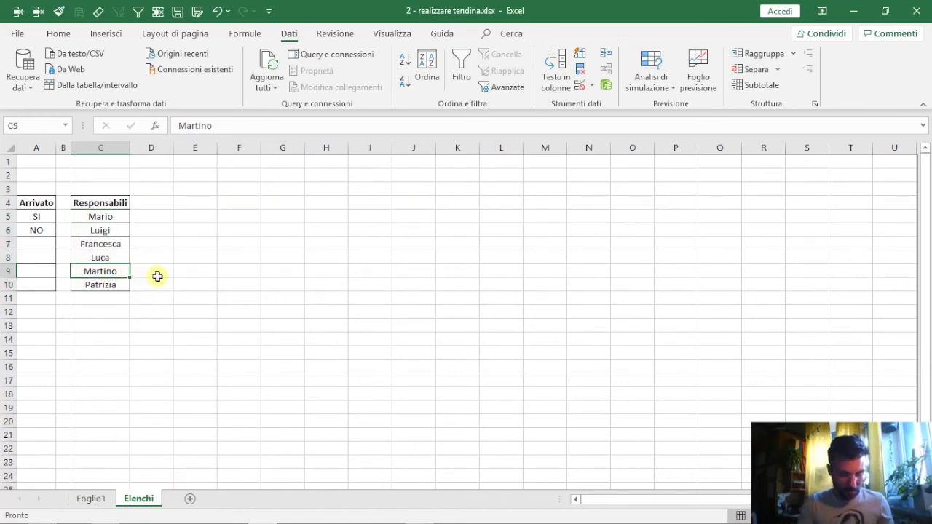
{"action": "type", "text": "Ugo"}
{"action": "key", "text": "Return"}
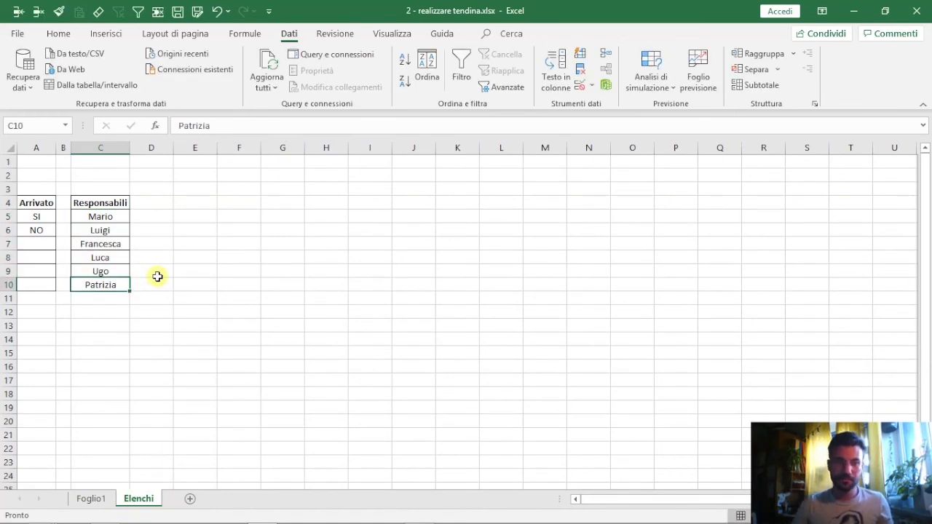
Step: Check on Foglio1 whether package 001's Responsabile drop-down list reflects the edited source name, leaving the cell empty
{"action": "left_click", "coordinate": [91, 498]}
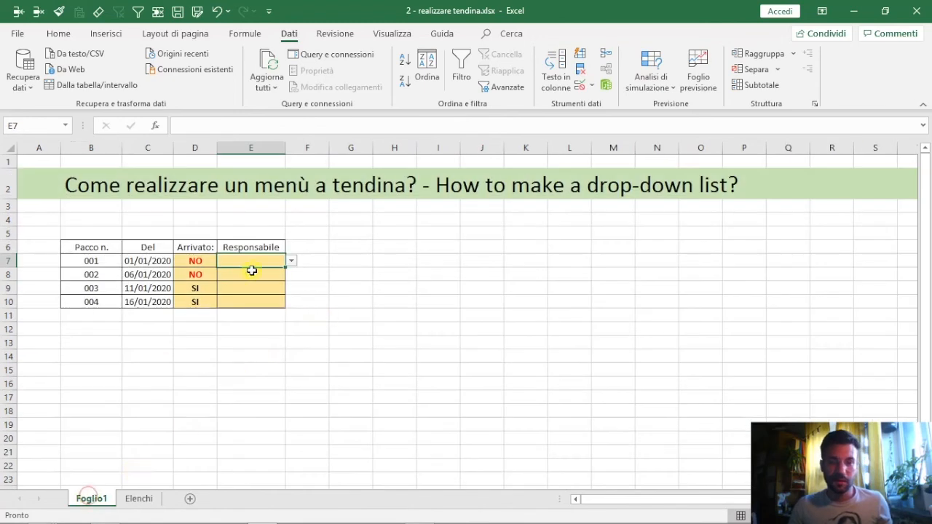
{"action": "left_click", "coordinate": [292, 261]}
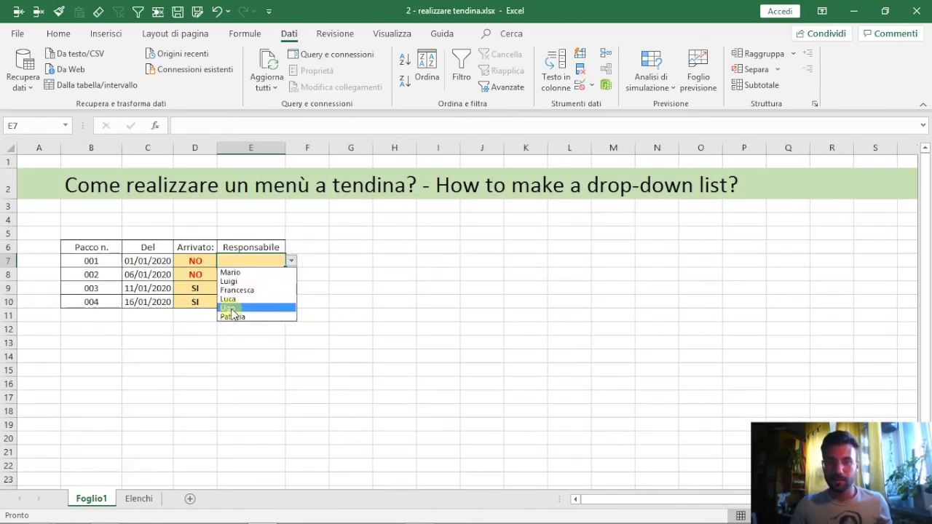
{"action": "left_click", "coordinate": [327, 292]}
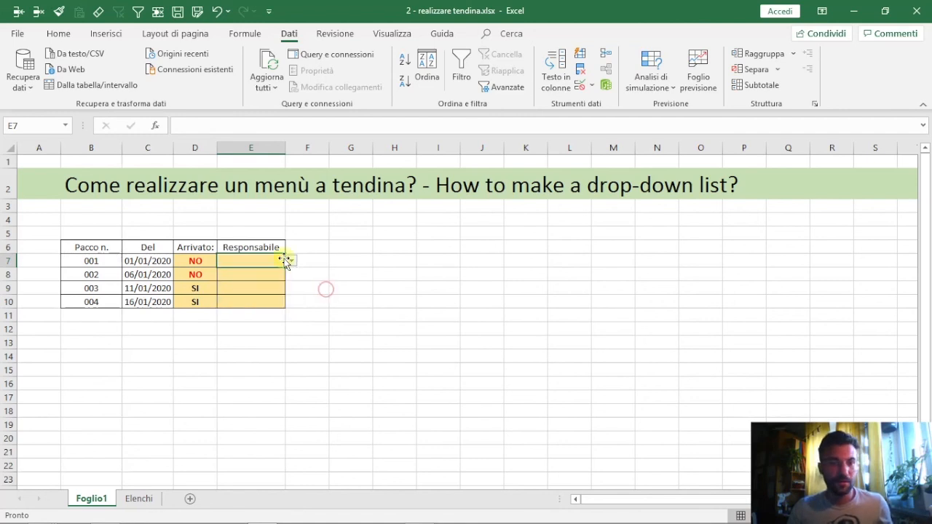